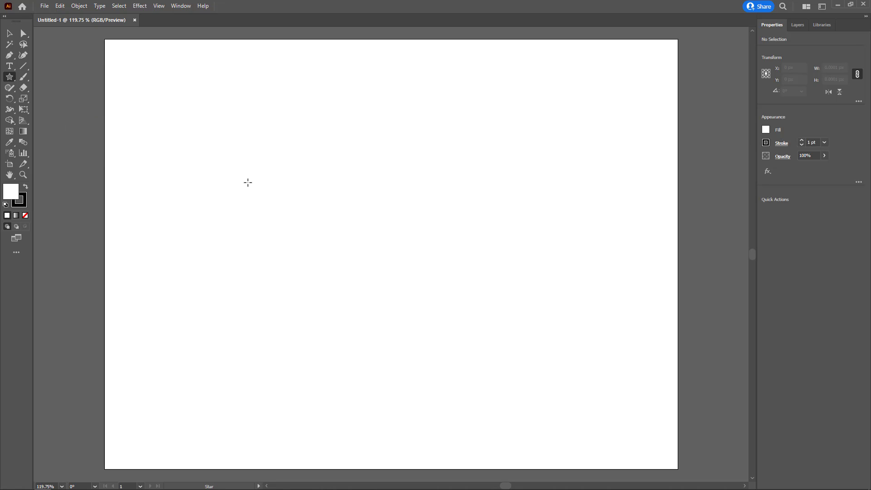
# - Draw two upright five-pointed stars side by side, about 213 px and 260 px wide
pyautogui.moveTo(247, 183)
pyautogui.mouseDown()
pyautogui.moveTo(270, 226)
pyautogui.moveTo(305, 213)
pyautogui.moveTo(235, 248)
pyautogui.moveTo(272, 253)
pyautogui.moveTo(317, 202)
pyautogui.moveTo(279, 253)
pyautogui.moveTo(311, 245)
pyautogui.moveTo(292, 231)
pyautogui.moveTo(328, 263)
pyautogui.moveTo(290, 216)
pyautogui.moveTo(325, 259)
pyautogui.moveTo(294, 226)
pyautogui.moveTo(318, 249)
pyautogui.moveTo(310, 230)
pyautogui.mouseUp()
pyautogui.press('shift')
pyautogui.moveTo(452, 196); pyautogui.dragTo(501, 280)
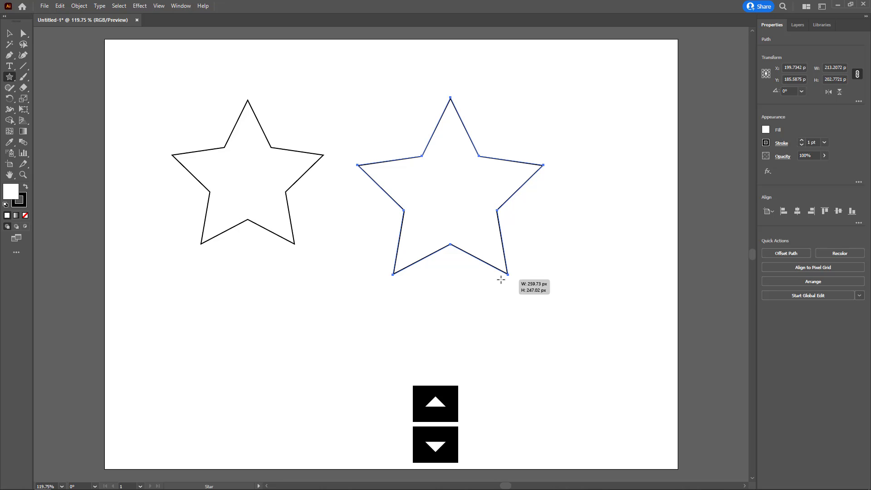
# - Change the second star to eight points and shrink it to about 210 px wide
pyautogui.press('Up')
pyautogui.moveTo(500, 280); pyautogui.dragTo(501, 279)
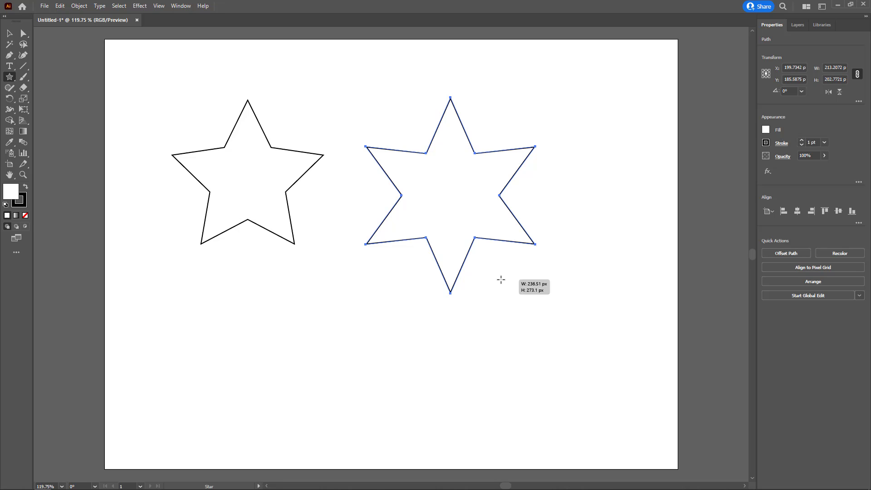
pyautogui.press('Up')
pyautogui.press('Up')
pyautogui.moveTo(500, 279); pyautogui.dragTo(497, 253)
pyautogui.press('Up')
pyautogui.press('Up')
pyautogui.press('Down')
pyautogui.press('Down')
pyautogui.press('Down')
pyautogui.press('Down')
pyautogui.press('Down')
pyautogui.press('Down')
pyautogui.press('Down')
pyautogui.press('Up')
pyautogui.press('Up')
pyautogui.press('Up')
pyautogui.press('Up')
pyautogui.press('Up')
# - Draw an eight-pointed star below the other two and lengthen its points while keeping the inner radius fixed
pyautogui.moveTo(288, 313); pyautogui.dragTo(353, 392)
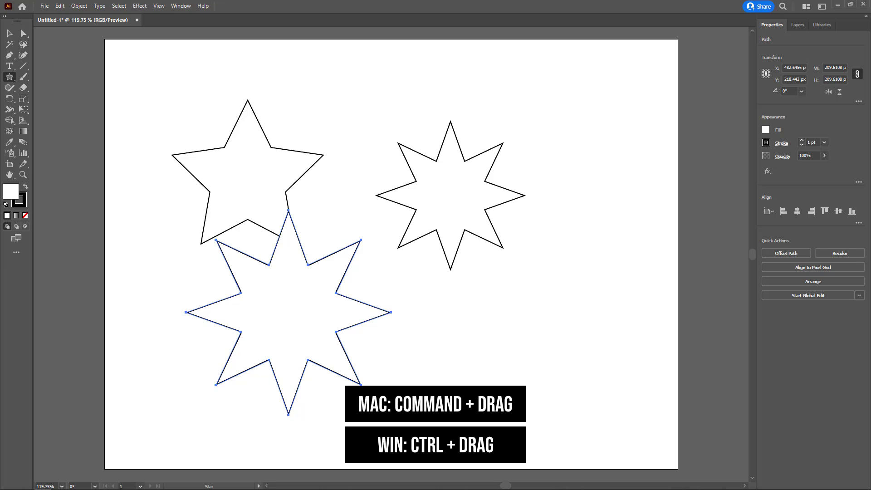
pyautogui.moveTo(358, 385); pyautogui.dragTo(402, 352)
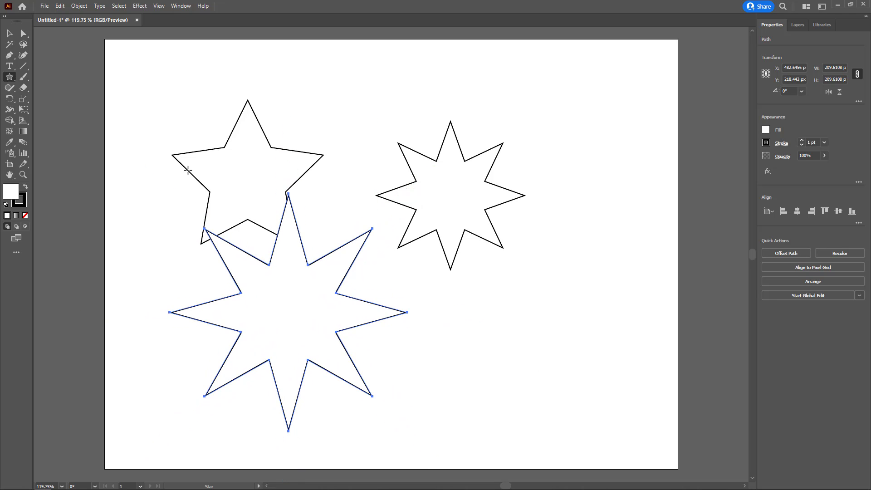
# - Delete all three practice stars from the artboard
pyautogui.click(9, 34)
pyautogui.moveTo(117, 108); pyautogui.dragTo(500, 387)
pyautogui.press('Delete')
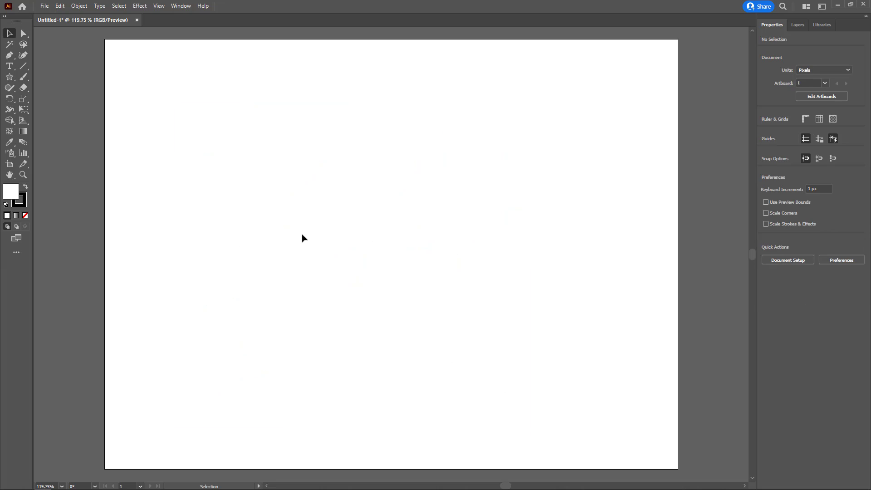
# - Draw a large upright eight-pointed star with long narrow points, about 538 px wide, in the middle of the artboard
pyautogui.click(9, 77)
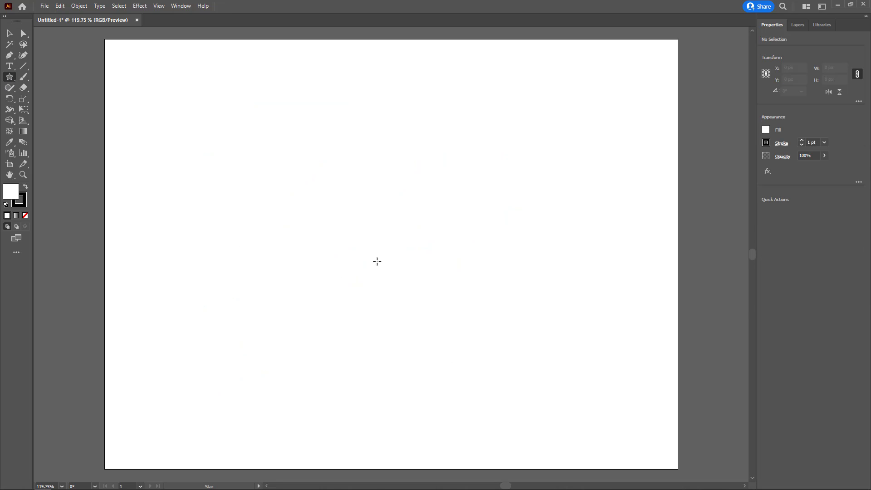
pyautogui.moveTo(377, 246); pyautogui.dragTo(545, 342)
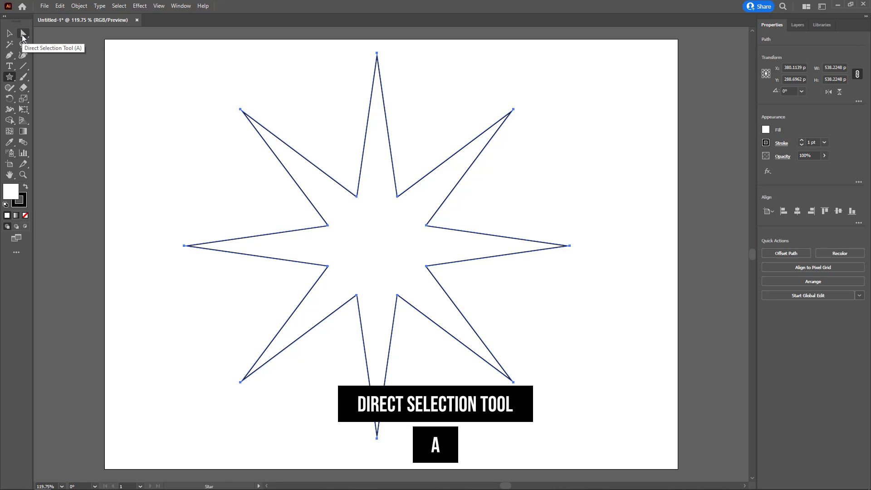
# - Try rounding all the star's corners with the live corner widget near its top point, and undo it
pyautogui.click(23, 35)
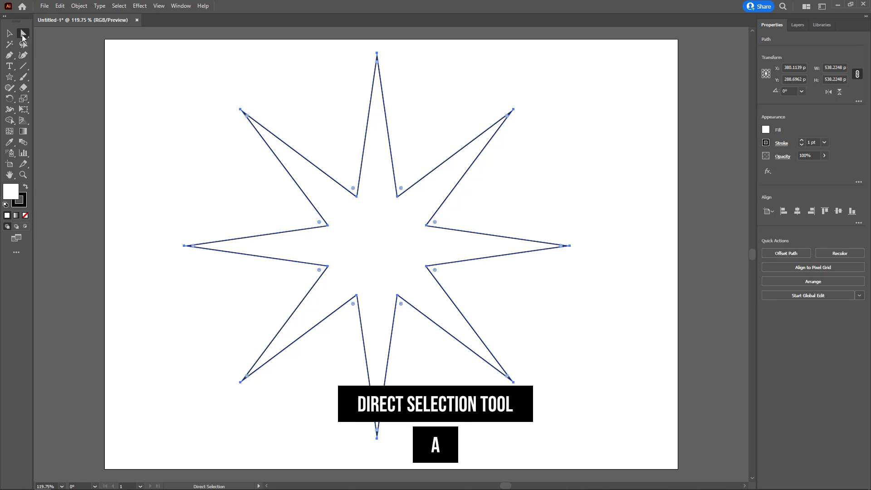
pyautogui.click(378, 54)
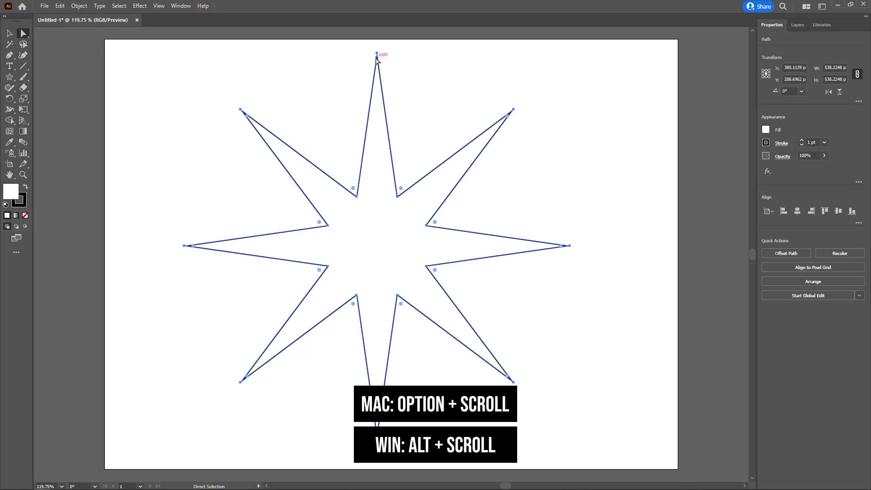
pyautogui.scroll(6, 377, 59)
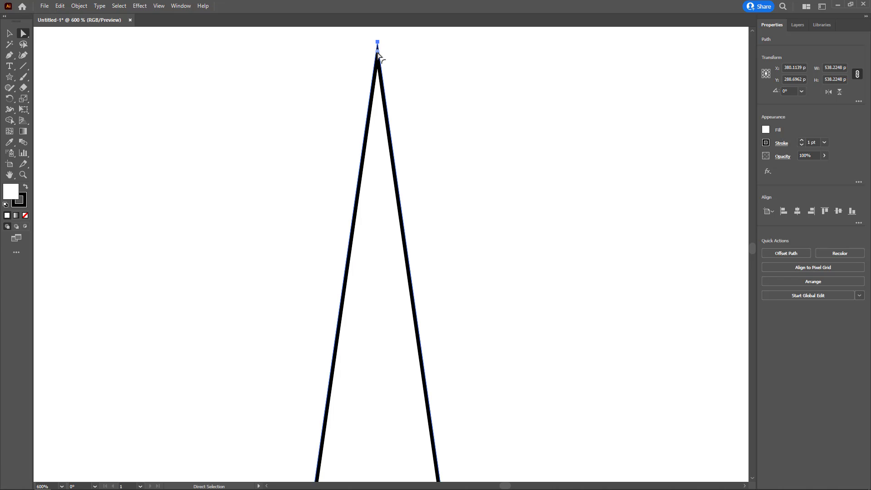
pyautogui.scroll(-5, 379, 53)
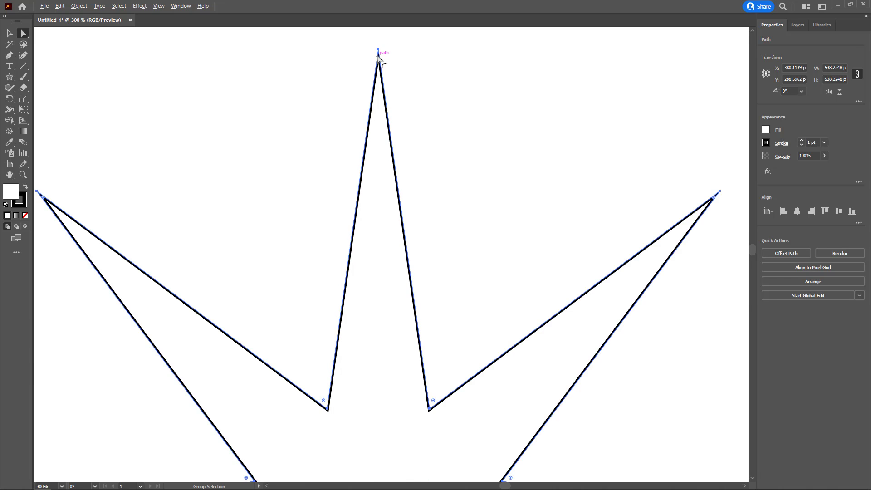
pyautogui.moveTo(379, 64); pyautogui.dragTo(390, 47)
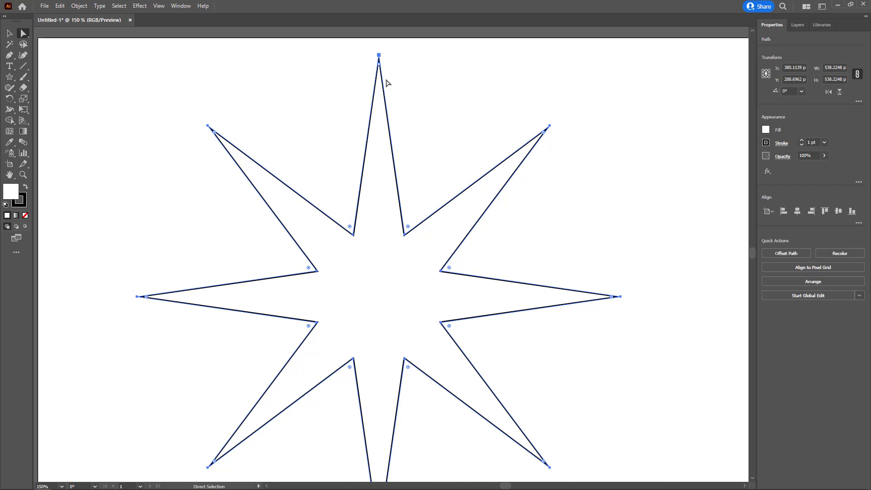
pyautogui.moveTo(379, 66); pyautogui.dragTo(379, 149)
pyautogui.hotkey('ctrl', 'z')
# - Reshape all corners of the whole star into chamfers, forming a gear with flat teeth about 298 px wide
pyautogui.moveTo(405, 104); pyautogui.dragTo(476, 155)
pyautogui.moveTo(458, 116); pyautogui.dragTo(517, 183)
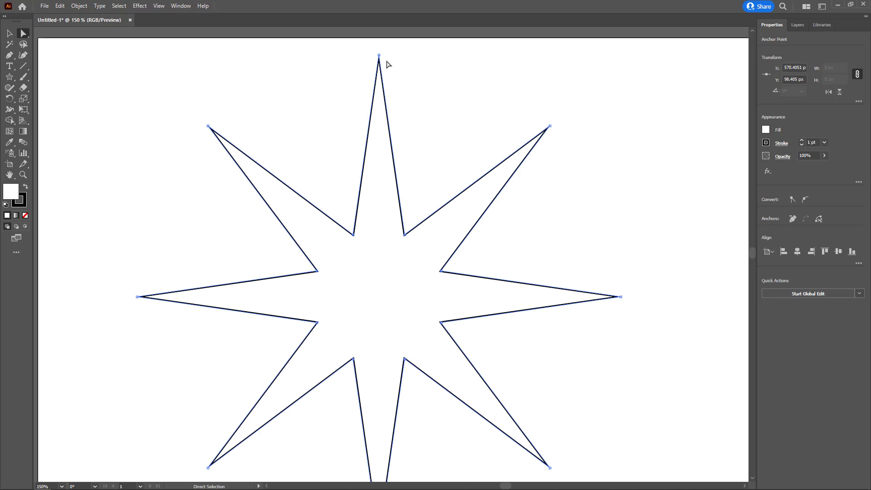
pyautogui.click(305, 103)
pyautogui.click(380, 82)
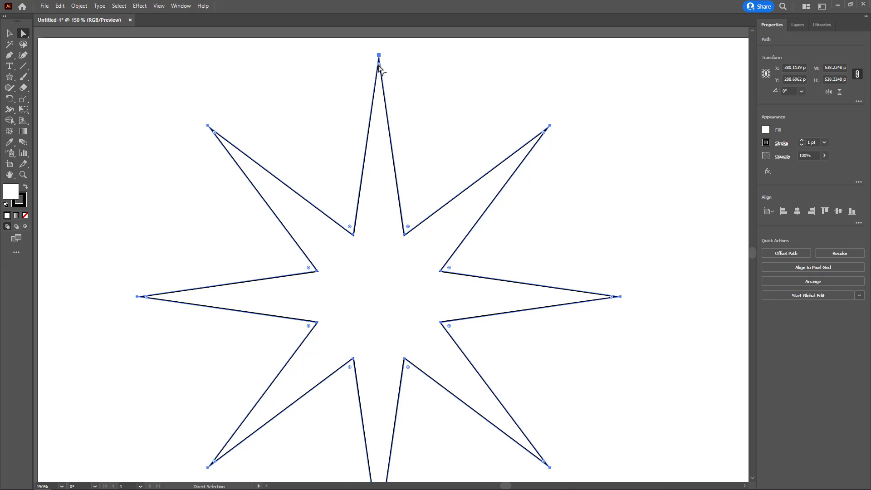
pyautogui.moveTo(380, 67); pyautogui.dragTo(391, 196)
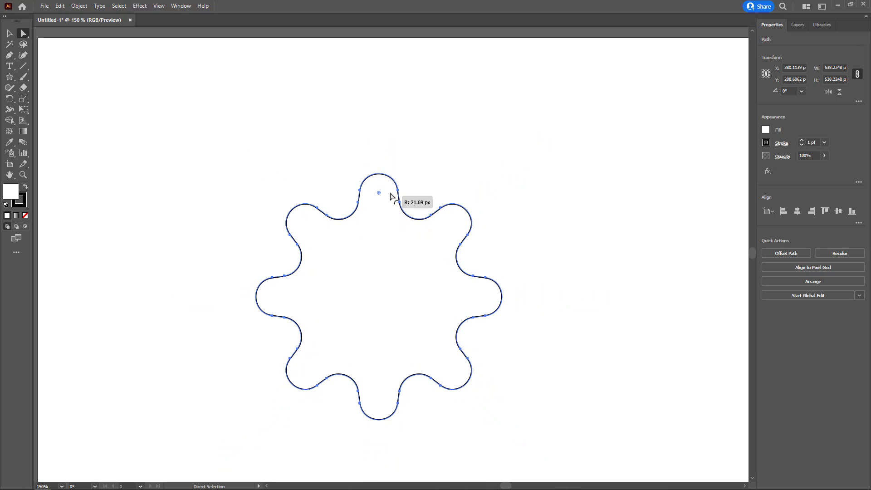
pyautogui.moveTo(391, 197); pyautogui.dragTo(389, 177)
pyautogui.press('Down')
pyautogui.press('Down')
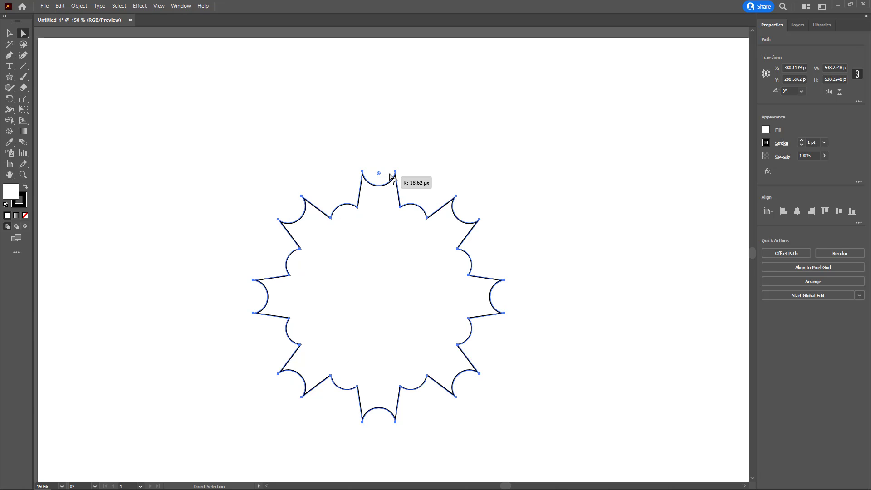
pyautogui.press('Down')
pyautogui.moveTo(389, 176); pyautogui.dragTo(408, 169)
pyautogui.press('Down')
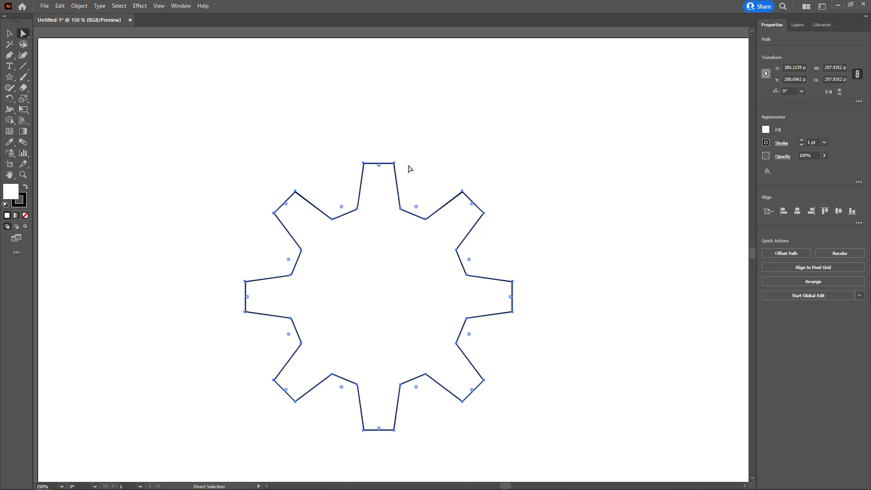
# - Centre the gear horizontally and vertically on the artboard and deselect it
pyautogui.scroll(-1, 293, 132)
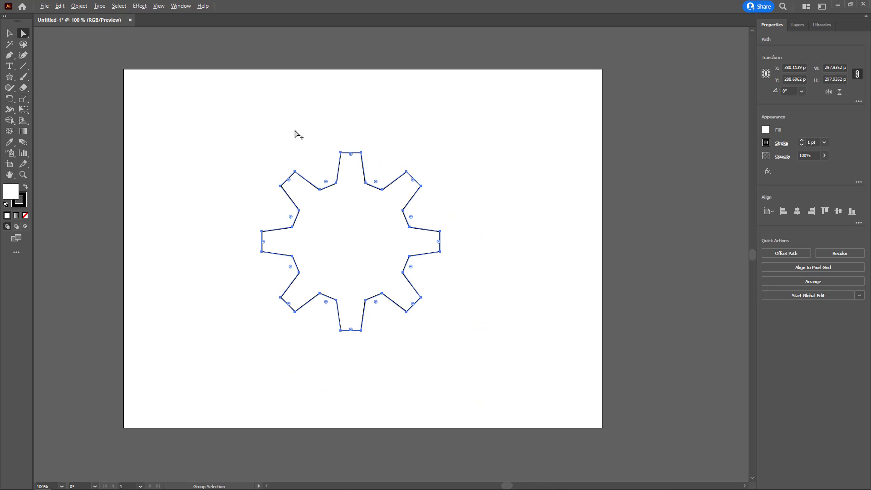
pyautogui.click(10, 33)
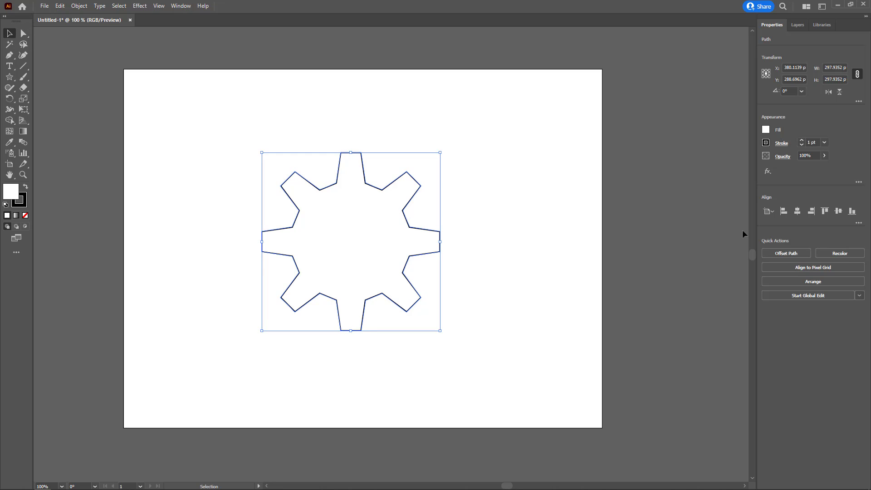
pyautogui.click(797, 211)
pyautogui.click(838, 211)
pyautogui.click(515, 167)
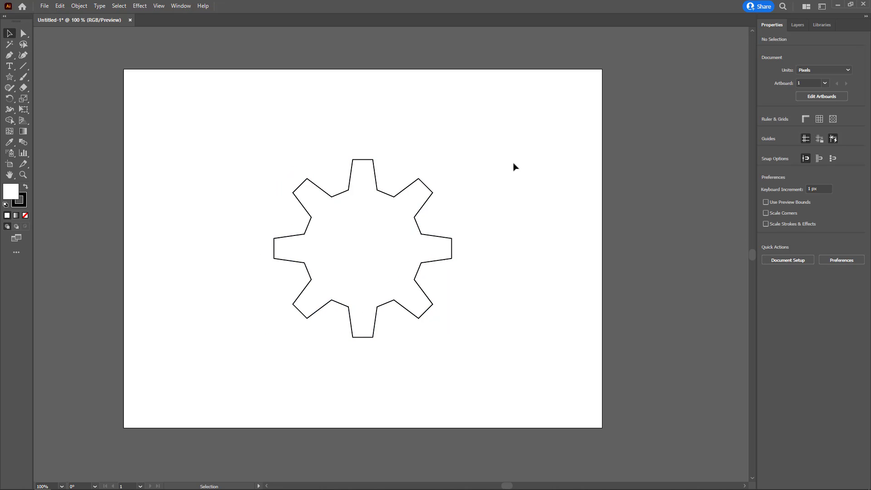
# - Fill the gear with black and deselect it
pyautogui.click(419, 211)
pyautogui.click(766, 130)
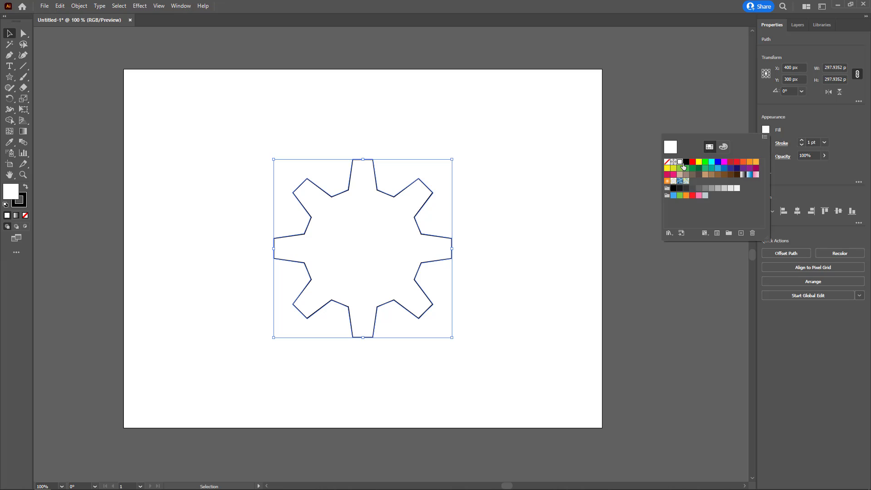
pyautogui.click(686, 162)
pyautogui.click(460, 169)
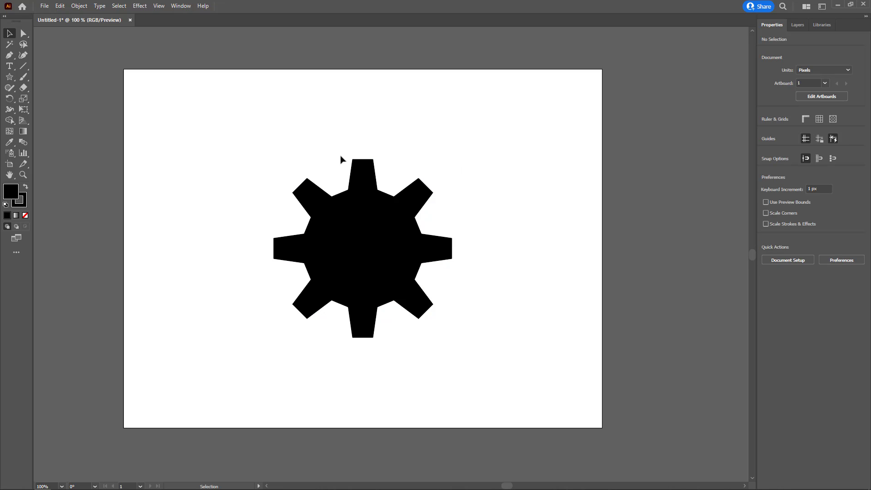
# - Draw a circle about 142 px in diameter at the upper left of the gear with the Ellipse tool
pyautogui.click(10, 79)
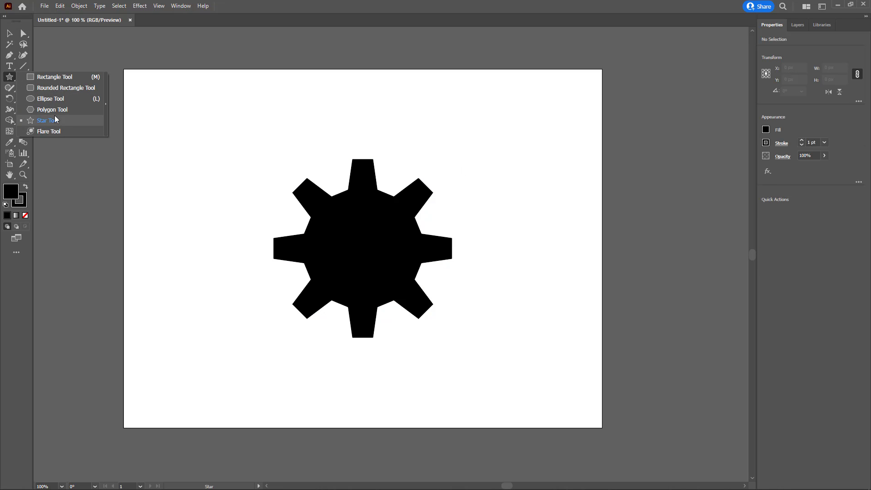
pyautogui.press('l')
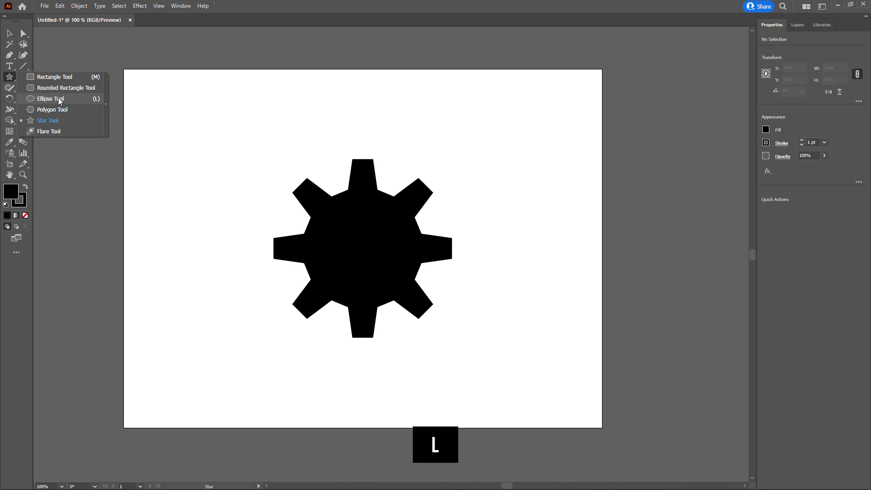
pyautogui.click(60, 101)
pyautogui.moveTo(189, 133); pyautogui.dragTo(273, 213)
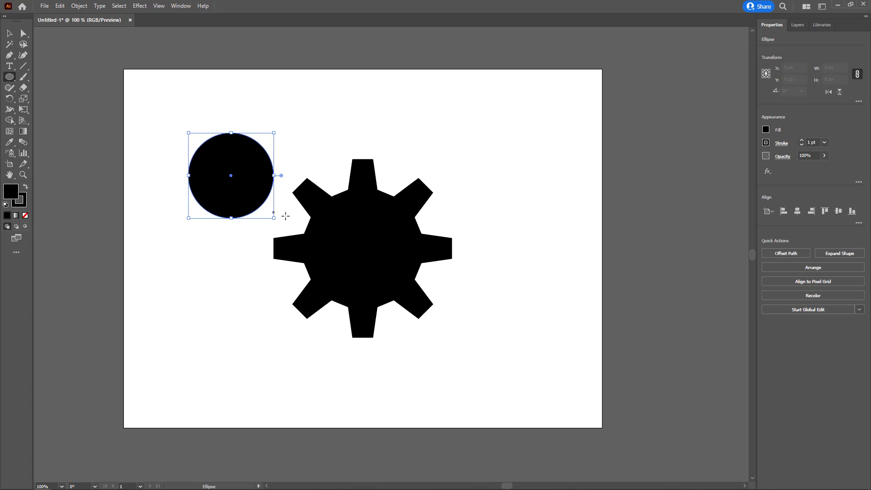
# - Resize the gear proportionally to a width of 300 px
pyautogui.press('v')
pyautogui.click(394, 234)
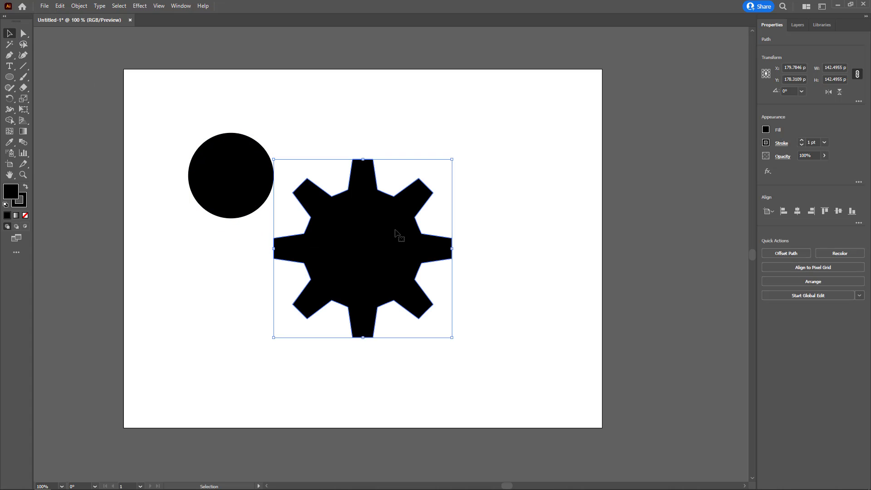
pyautogui.doubleClick(831, 67)
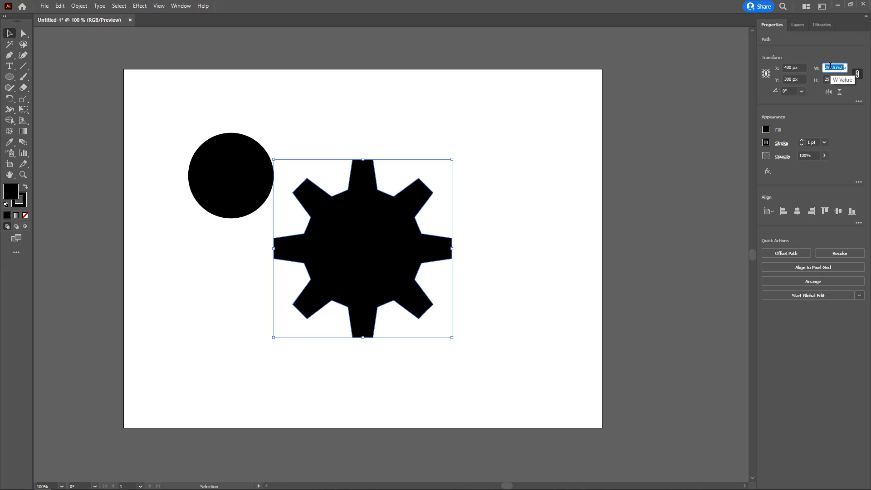
pyautogui.write('300')
pyautogui.press('Return')
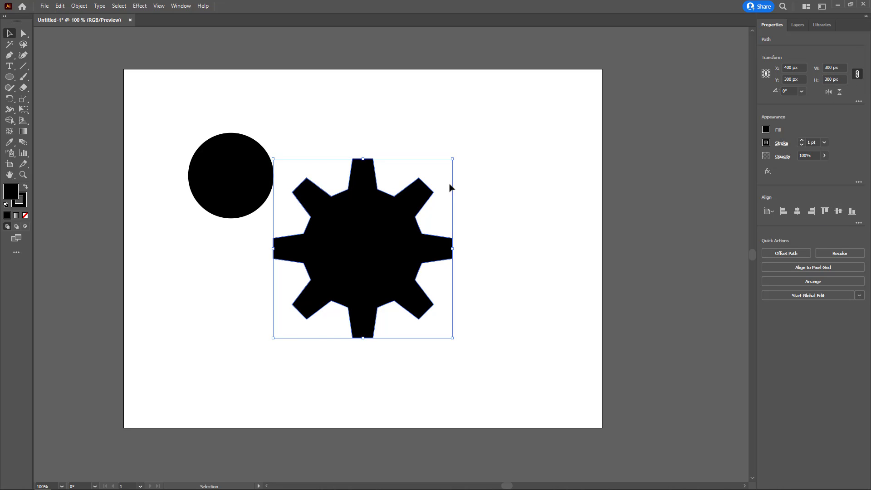
# - Resize the circle proportionally to a width of 100 px and centre it horizontally and vertically on the artboard
pyautogui.click(234, 176)
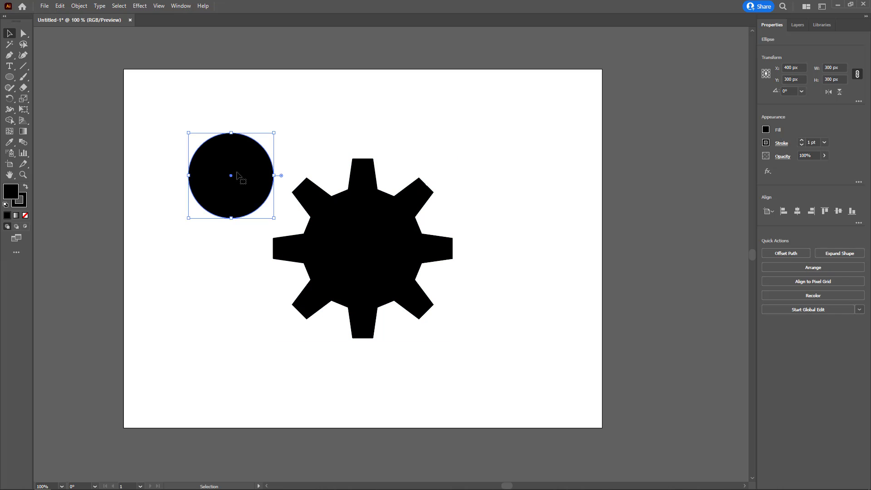
pyautogui.click(827, 67)
pyautogui.write('100')
pyautogui.press('Return')
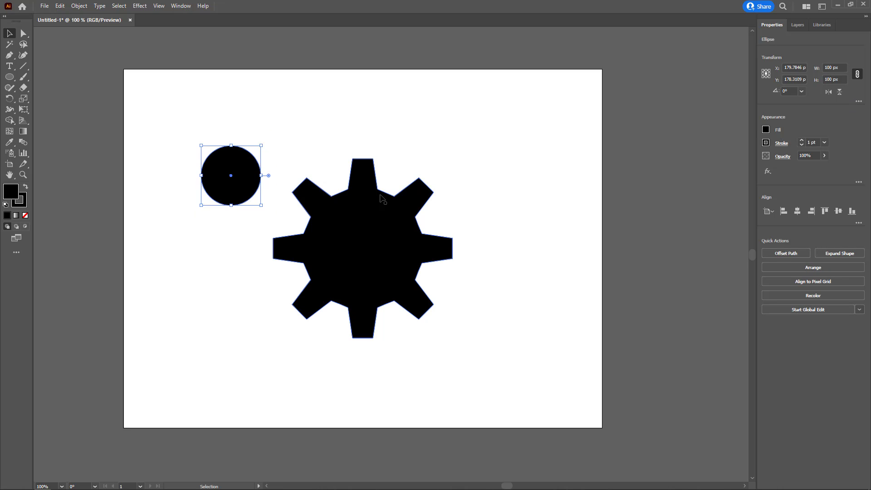
pyautogui.click(798, 211)
pyautogui.click(839, 211)
# - Fill the centred circle with yellow and deselect it
pyautogui.click(766, 130)
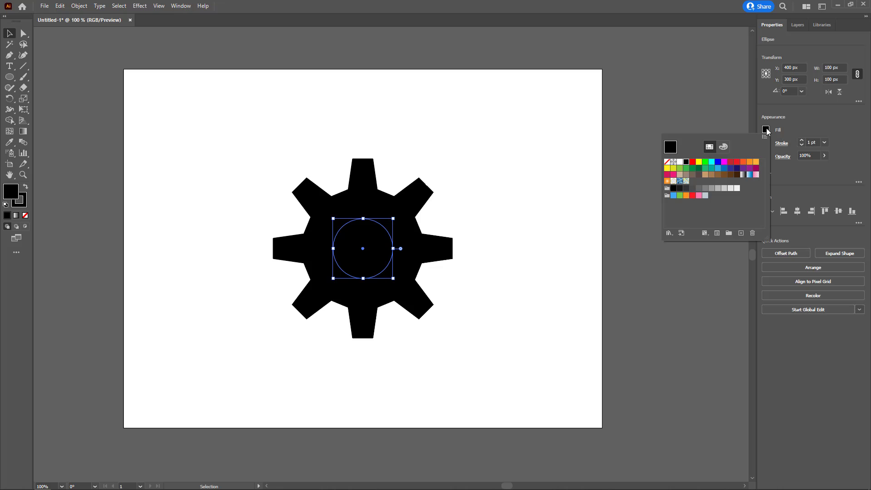
pyautogui.click(699, 161)
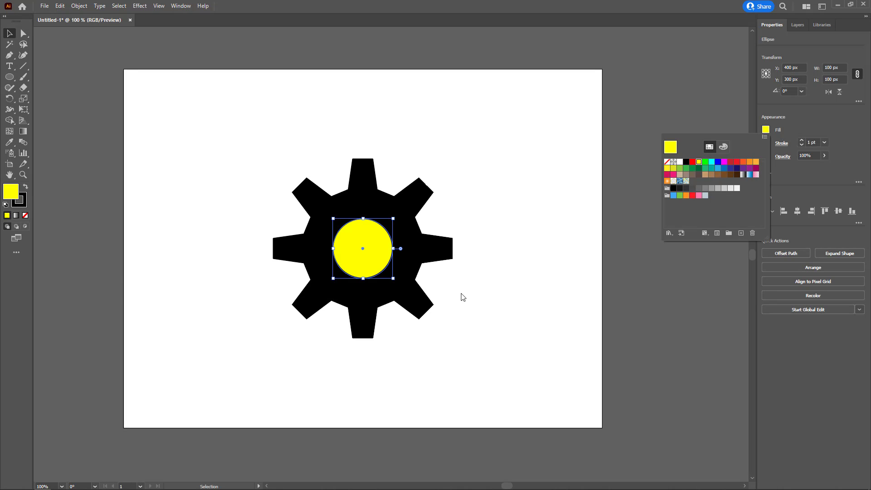
pyautogui.click(500, 234)
pyautogui.click(500, 233)
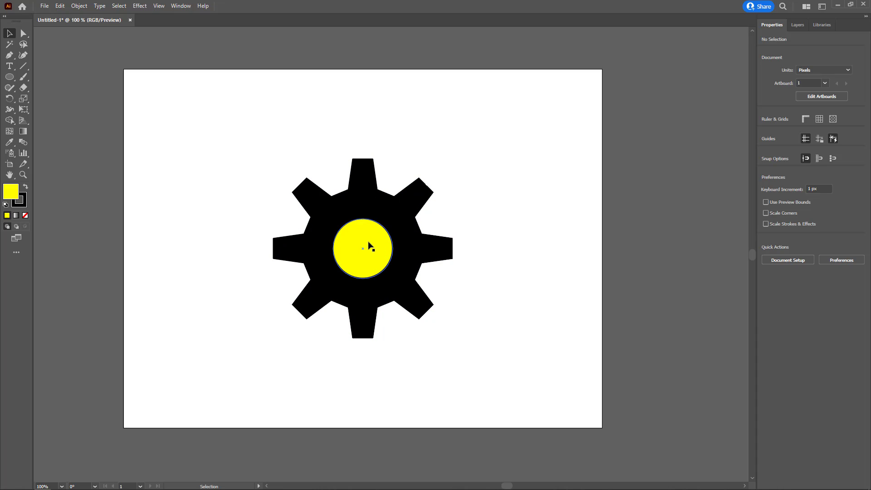
# - Subtract the yellow circle from the black gear with Minus Front to cut a hole through its middle
pyautogui.click(370, 246)
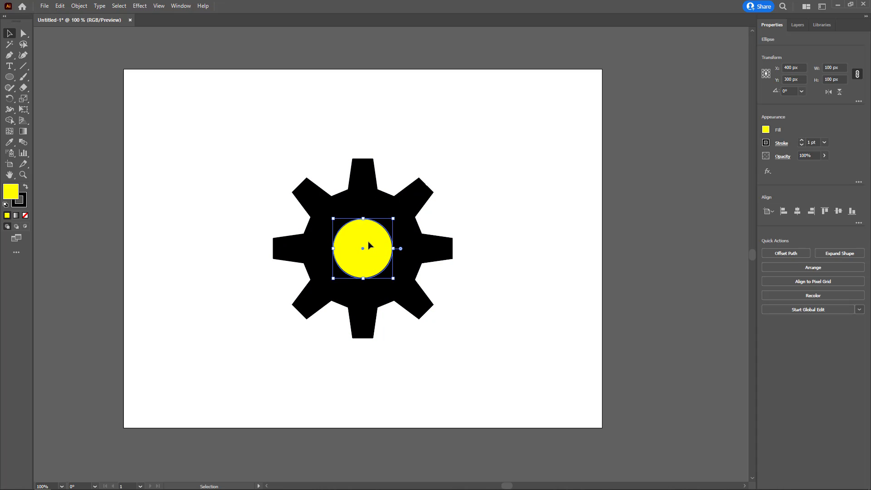
pyautogui.keyDown('shift'); pyautogui.click(407, 230); pyautogui.keyUp('shift')
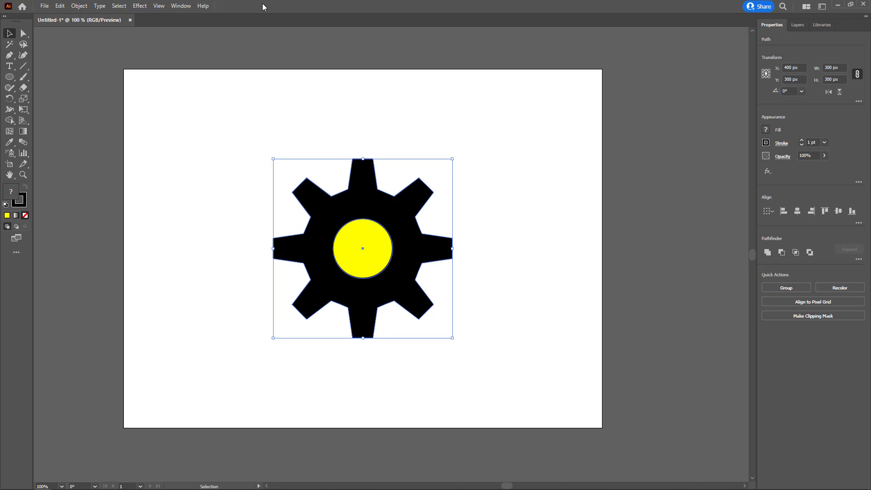
pyautogui.click(181, 6)
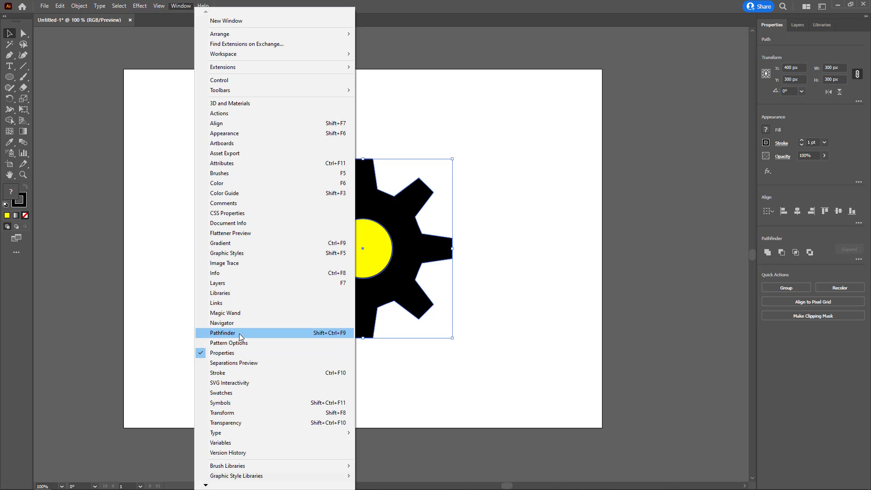
pyautogui.click(554, 4)
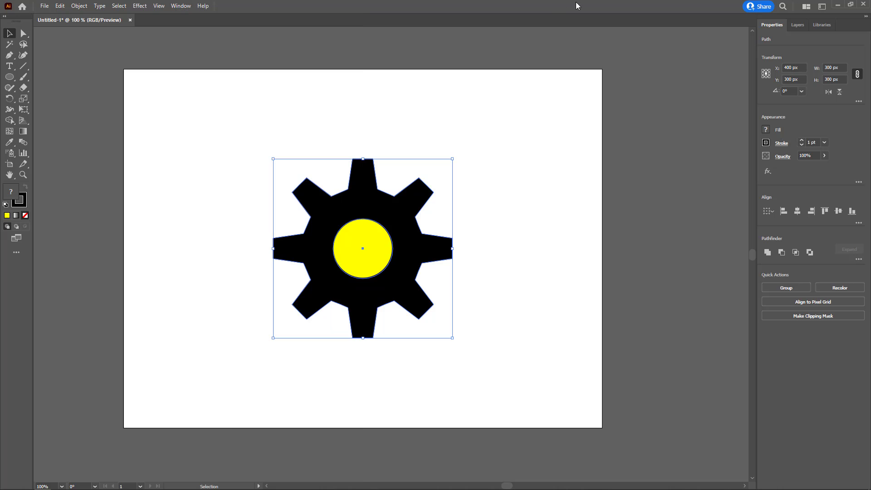
pyautogui.click(781, 252)
# - Move the cut gear towards the side of the artboard and centre it horizontally and vertically on the artboard again
pyautogui.moveTo(386, 263); pyautogui.dragTo(613, 231)
pyautogui.click(797, 211)
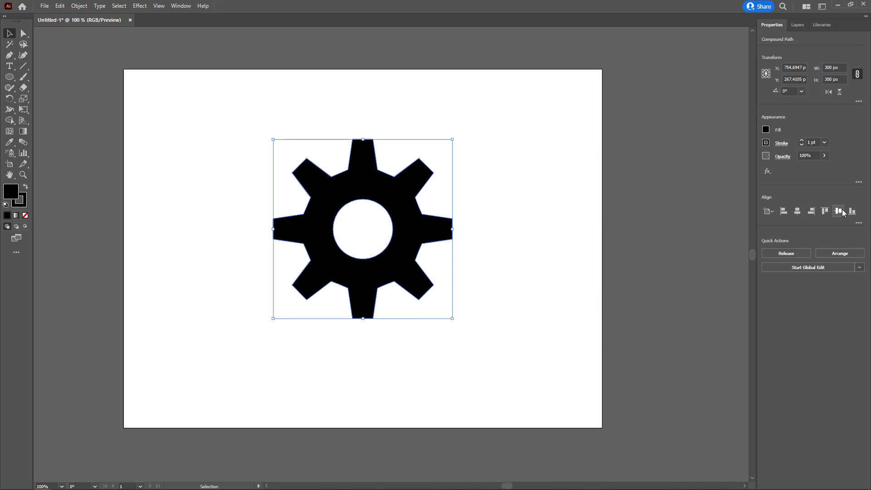
pyautogui.click(838, 211)
# - Fill the gear with white and set its stroke weight to 6 pt
pyautogui.click(765, 130)
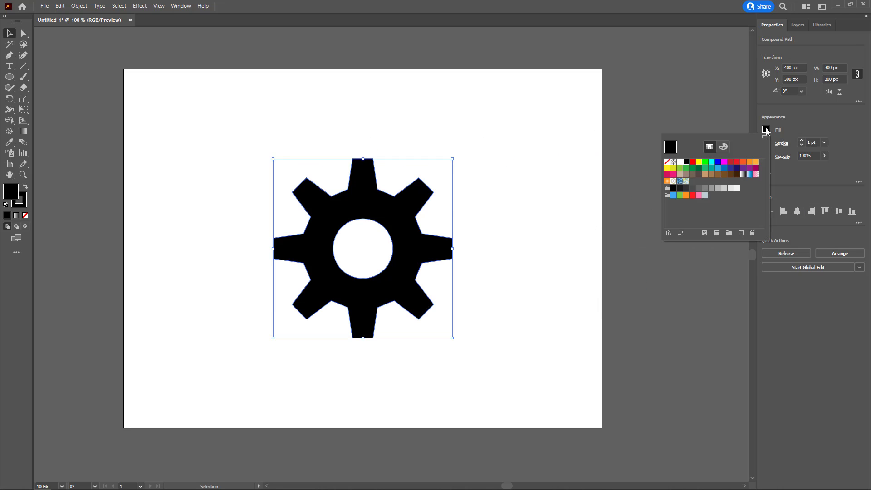
pyautogui.click(680, 162)
pyautogui.click(802, 141)
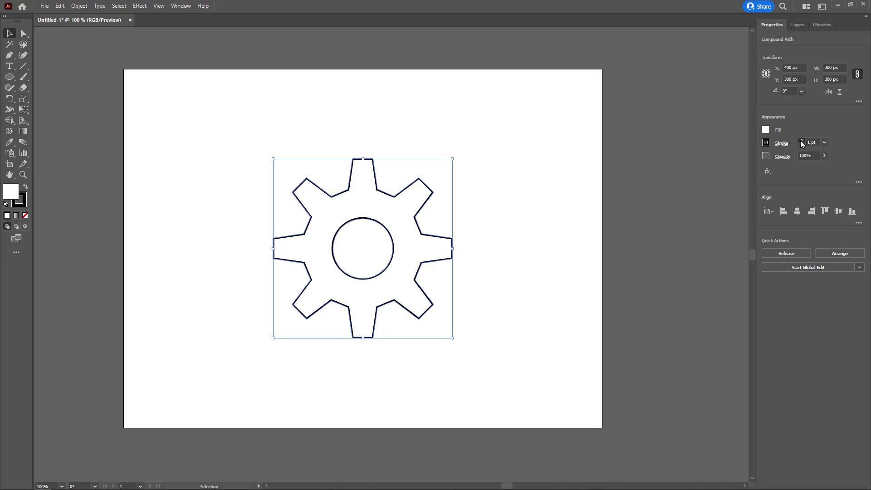
pyautogui.click(802, 141)
pyautogui.click(802, 141)
pyautogui.click(802, 141)
pyautogui.click(801, 141)
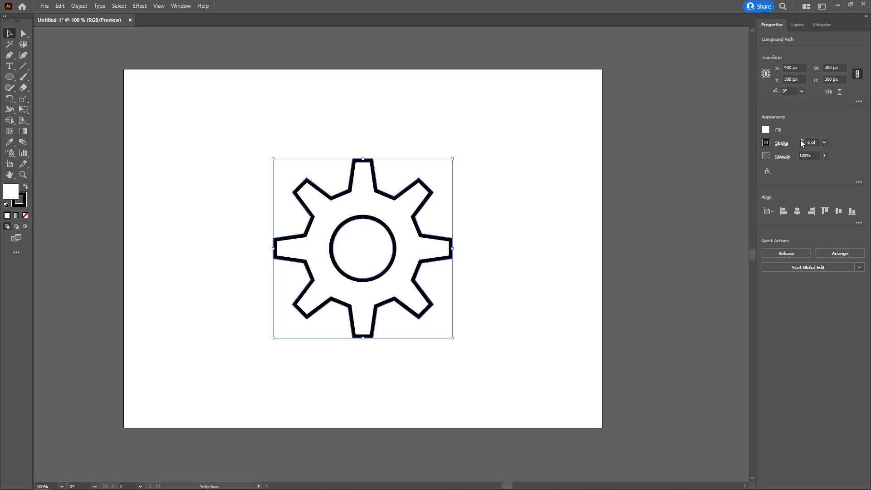
# - Give the gear's stroke a round cap and round join, align it to the outside, and deselect the gear
pyautogui.click(782, 143)
pyautogui.click(734, 167)
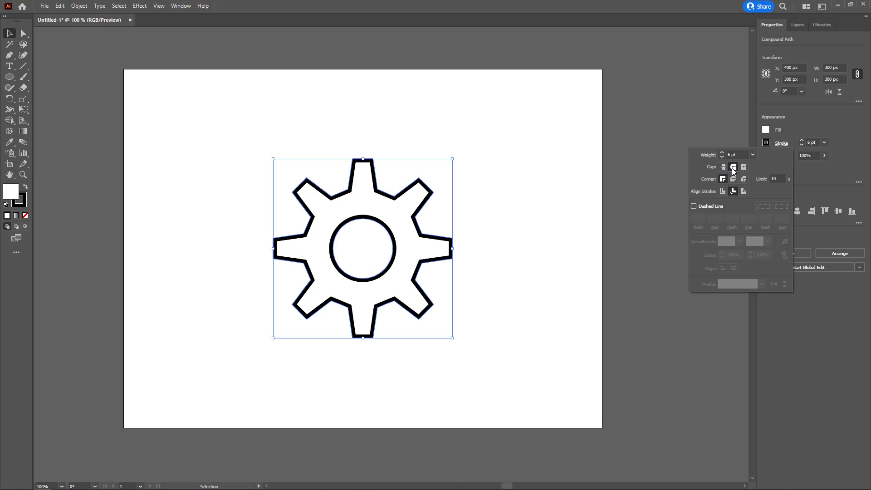
pyautogui.click(733, 180)
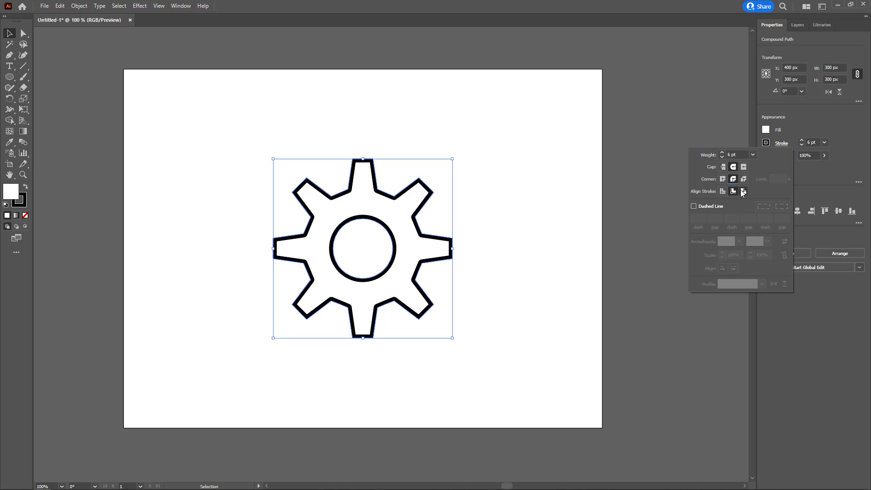
pyautogui.click(743, 191)
pyautogui.click(585, 207)
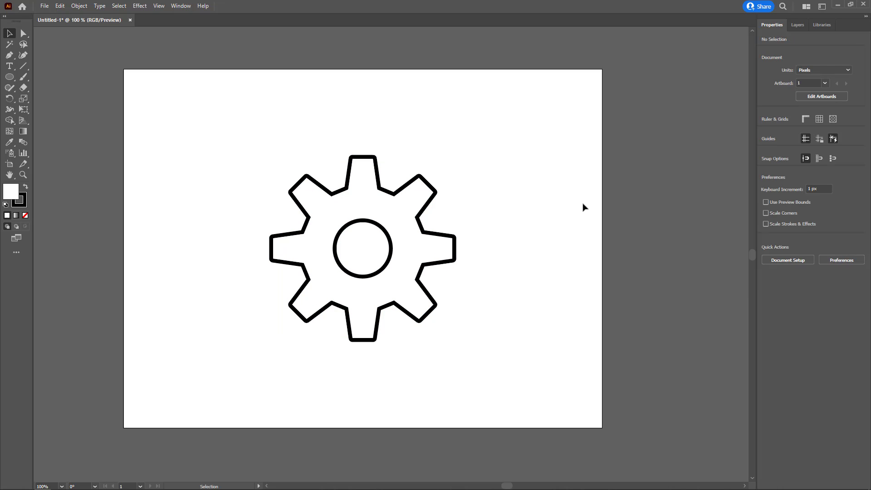